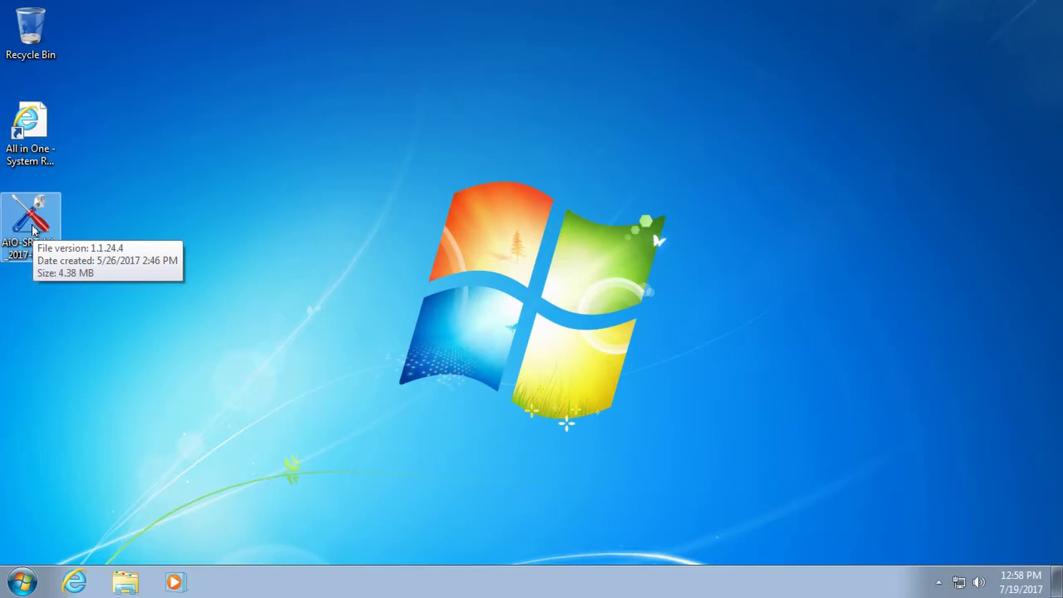
# - Launch AiO-SRT Lite from the desktop and open the AiO-SRT Logs folder
pyautogui.doubleClick(31, 218)
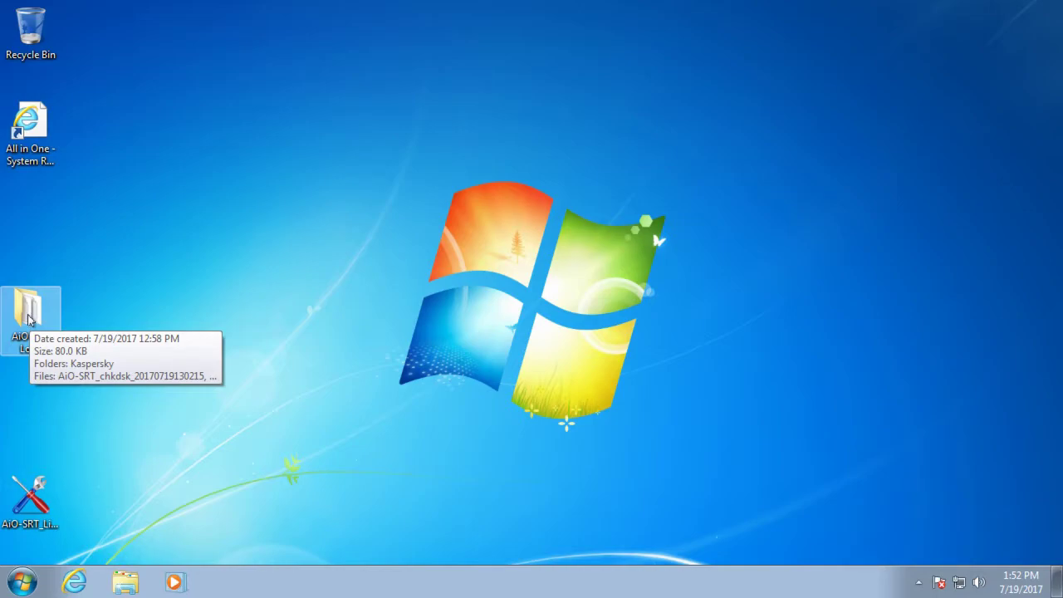
pyautogui.doubleClick(29, 318)
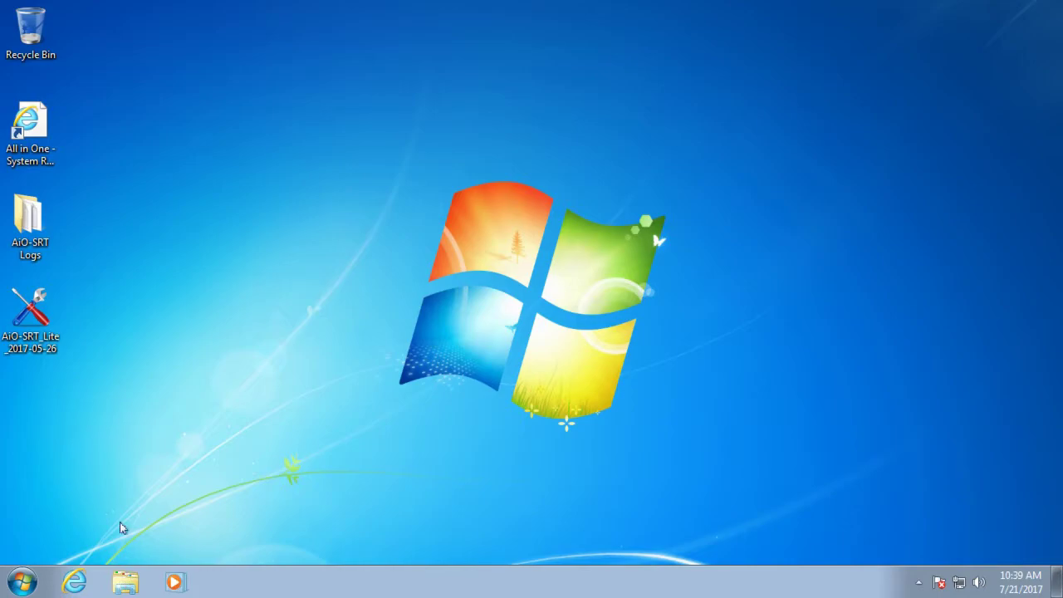
# - Run the AiO-SRT application from CD drive D: with elevated permission, accept its license agreement and close the Explorer window
pyautogui.click(125, 581)
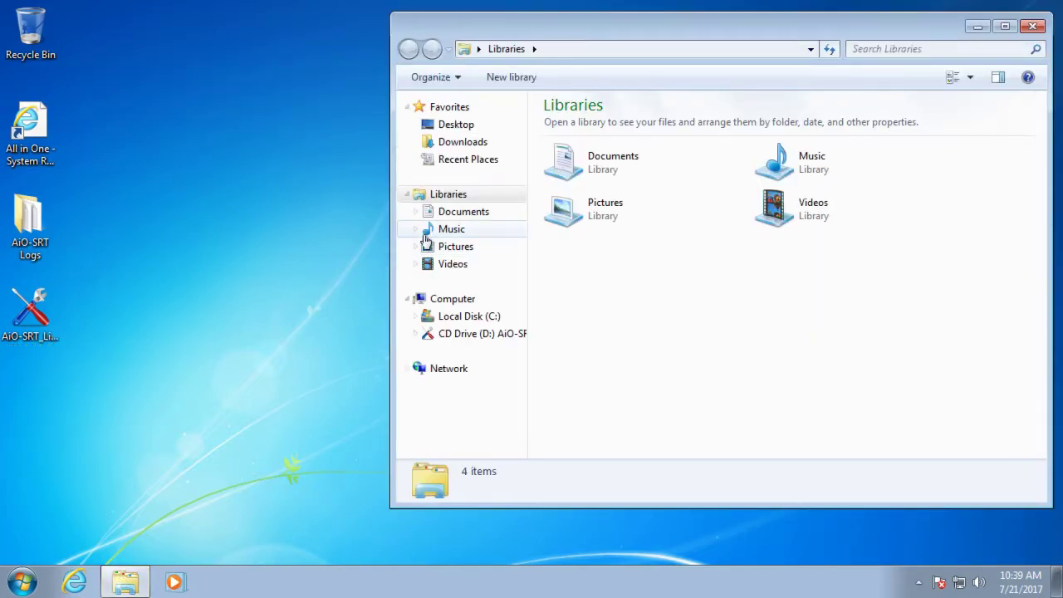
pyautogui.click(455, 337)
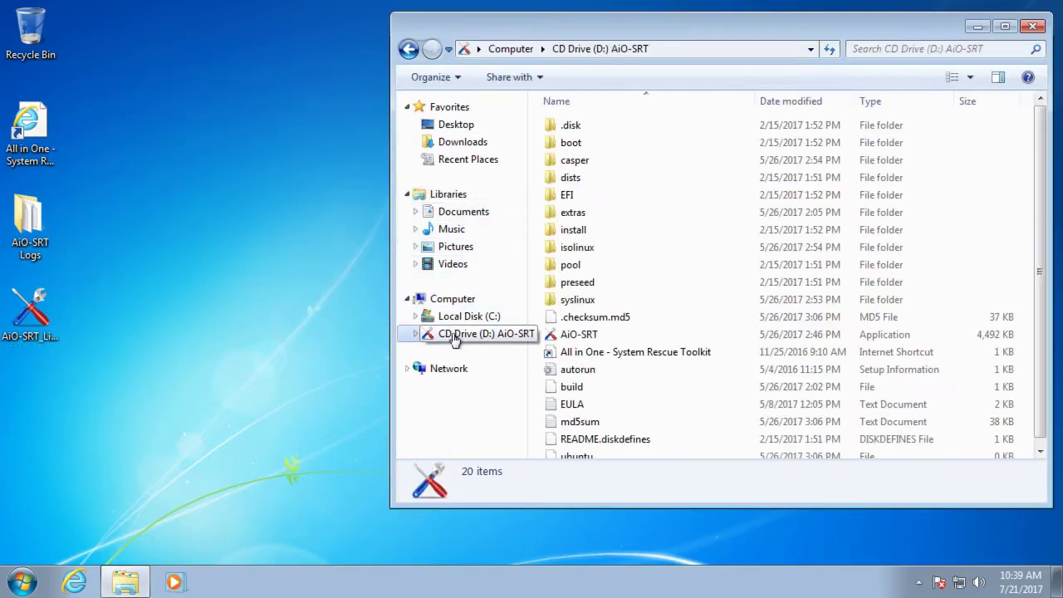
pyautogui.doubleClick(584, 334)
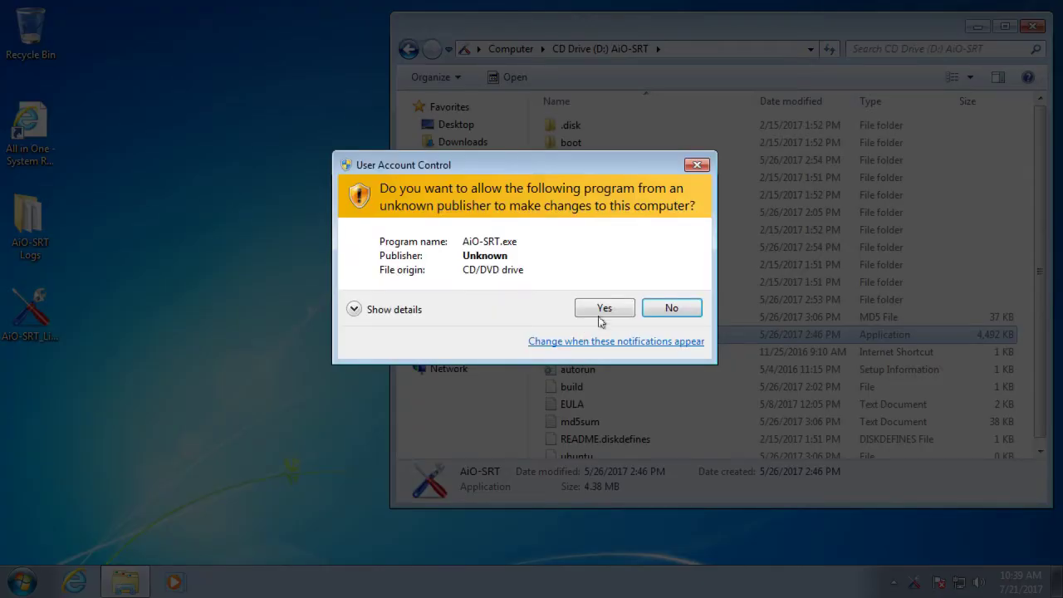
pyautogui.click(600, 318)
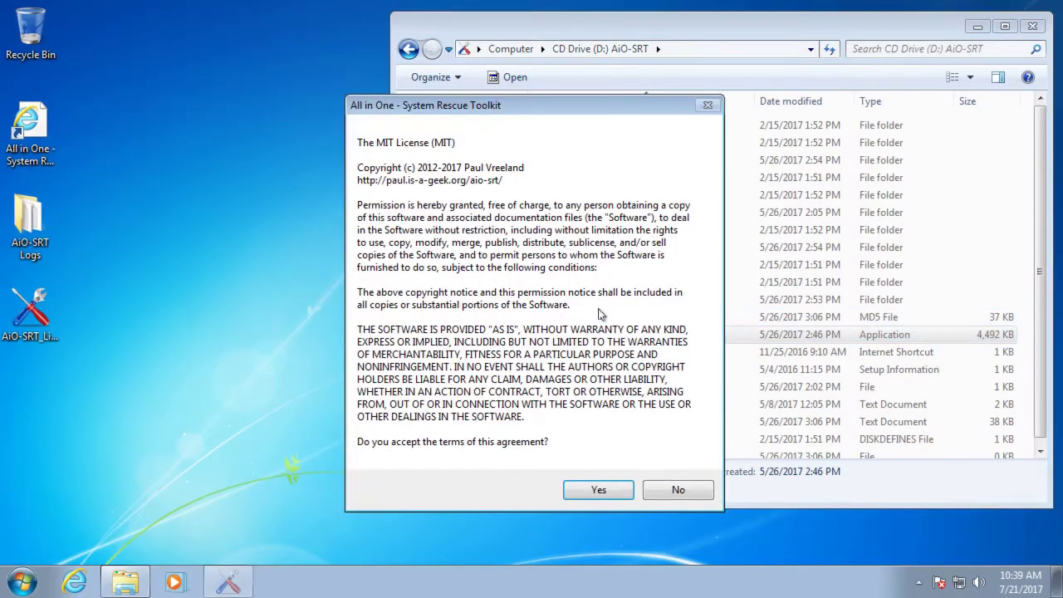
pyautogui.click(597, 490)
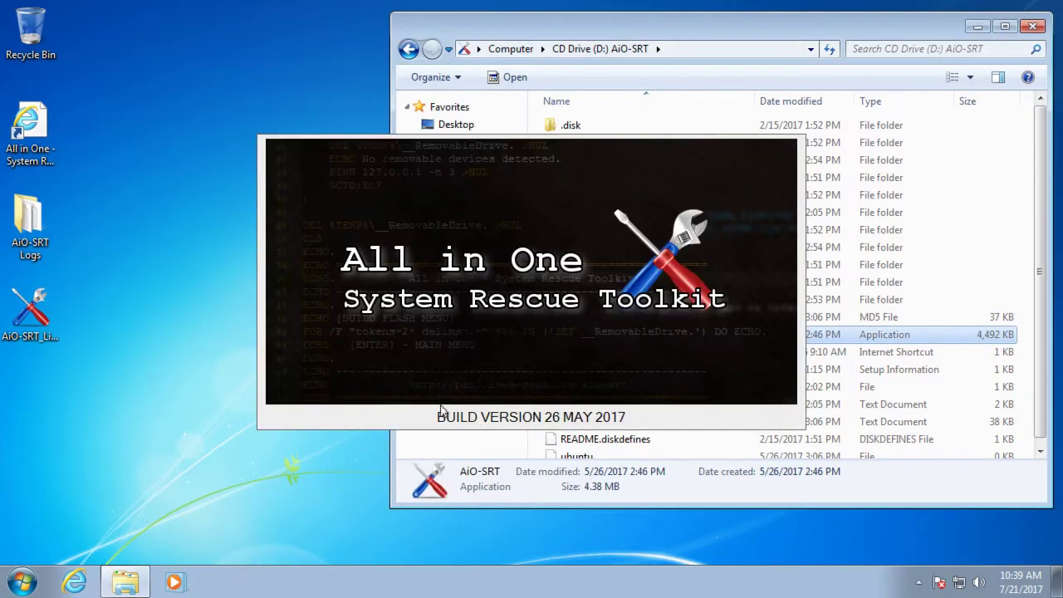
pyautogui.click(1033, 26)
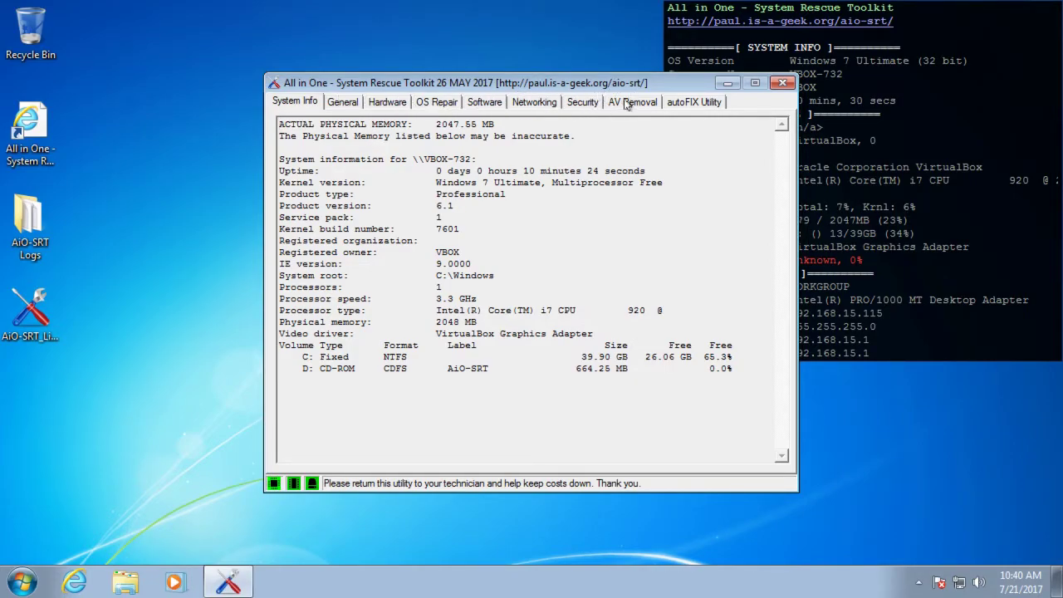
# - Start autoFIX with the Diagnostic Only preset and dismiss the System Information report
pyautogui.click(690, 103)
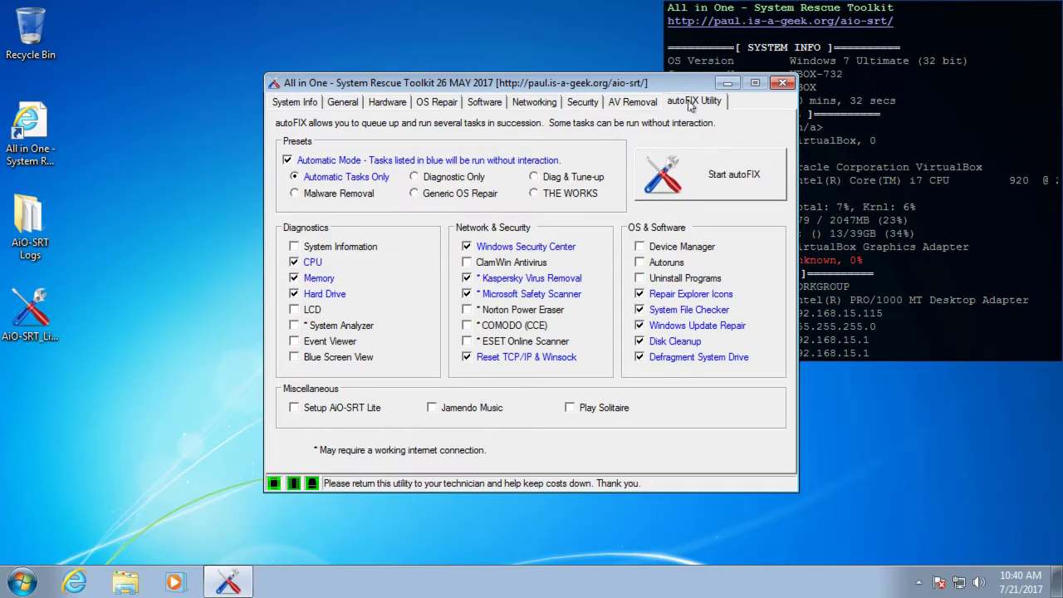
pyautogui.click(442, 181)
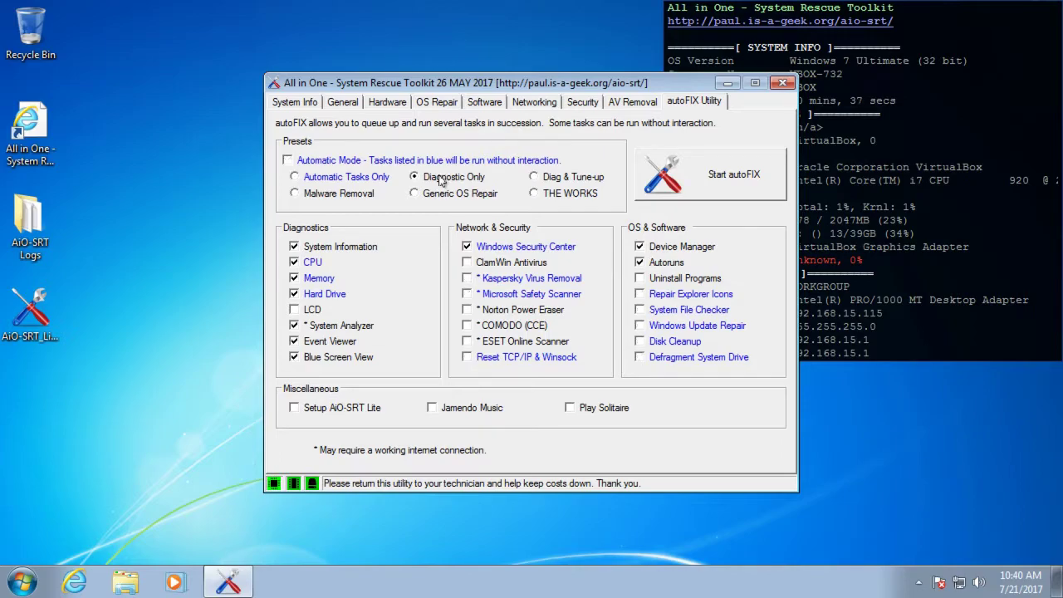
pyautogui.click(721, 183)
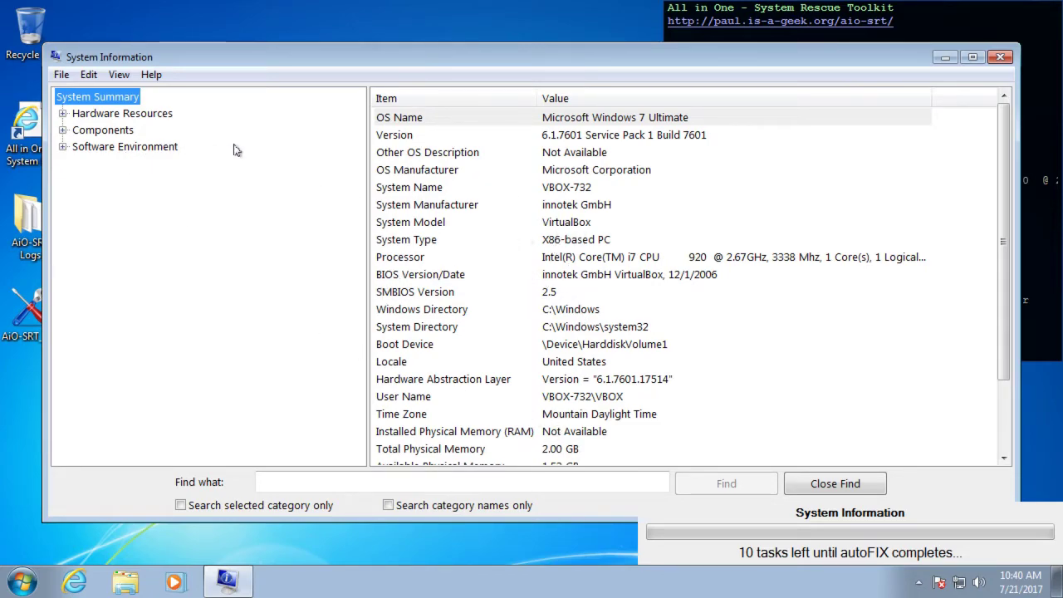
pyautogui.click(1000, 58)
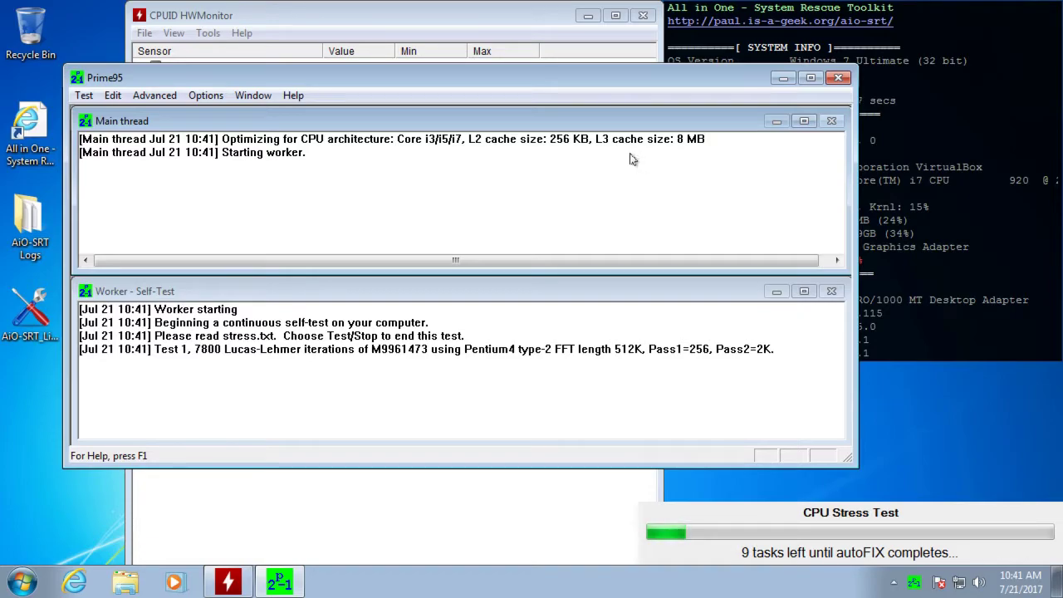
# - Check the CPU readings in HWMonitor during the stress test, and exit Prime95 to end it
pyautogui.click(326, 20)
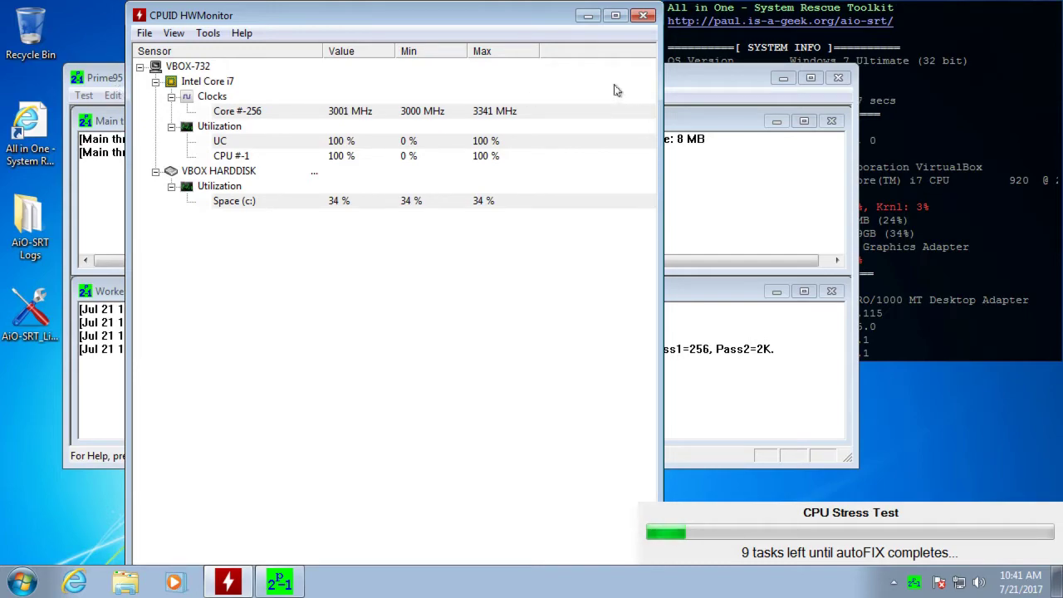
pyautogui.click(686, 92)
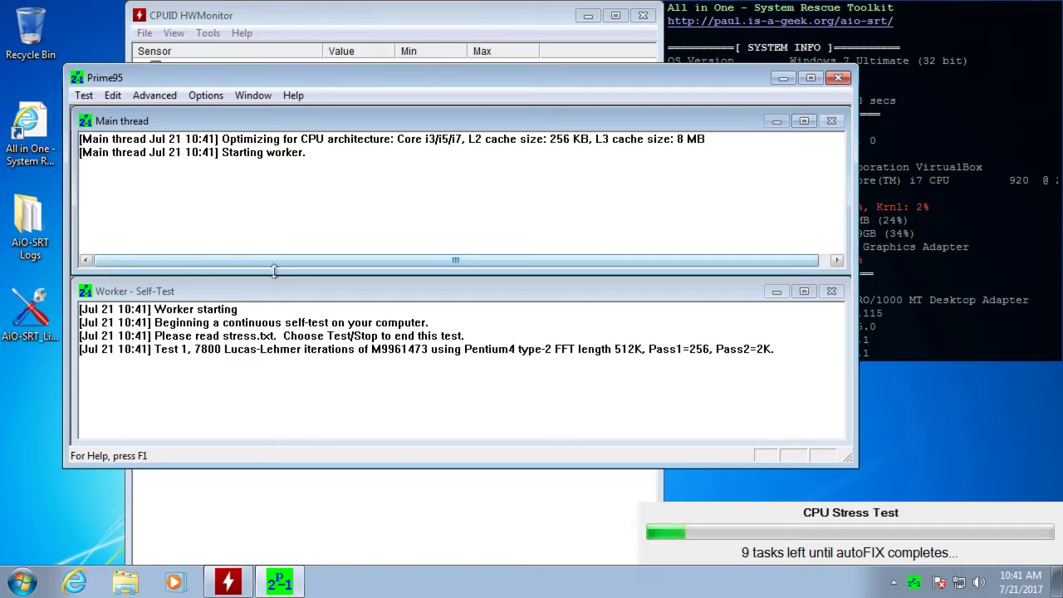
pyautogui.click(83, 95)
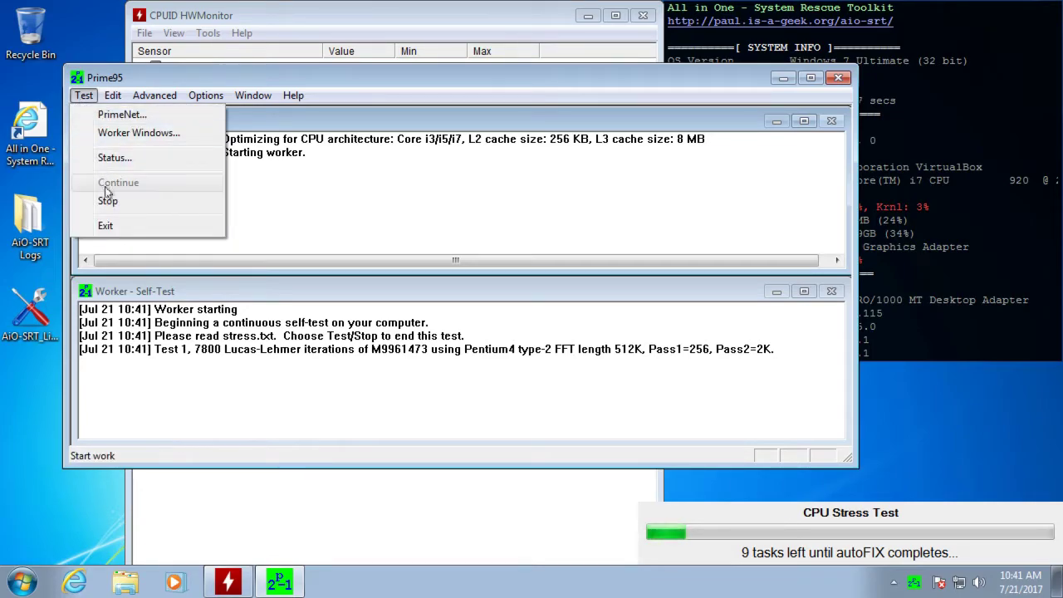
pyautogui.click(104, 225)
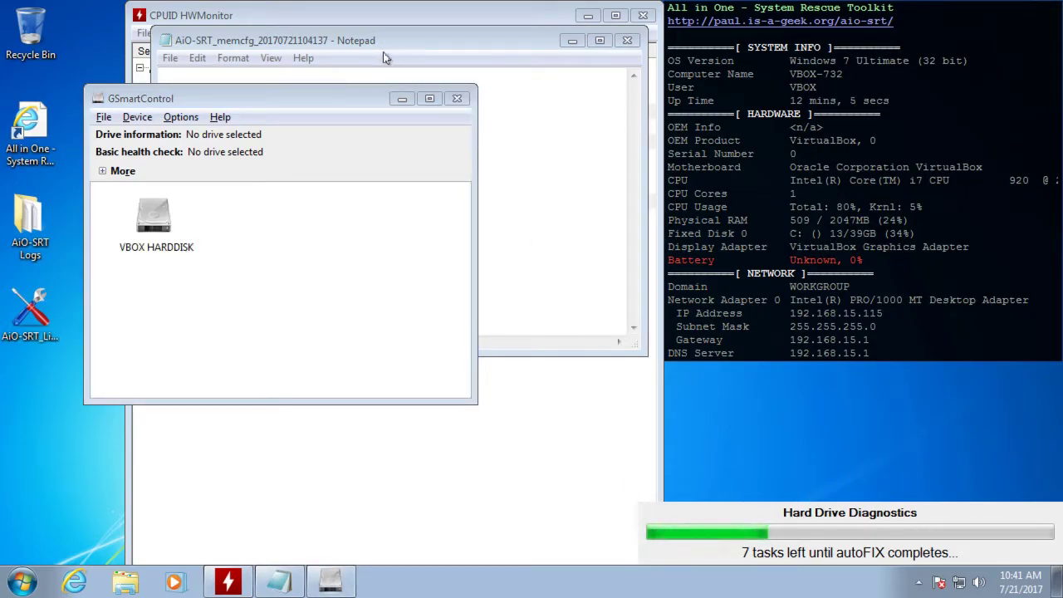
# - Review and close the memory configuration log, and close GSmartControl to continue the hard drive diagnostics
pyautogui.click(346, 48)
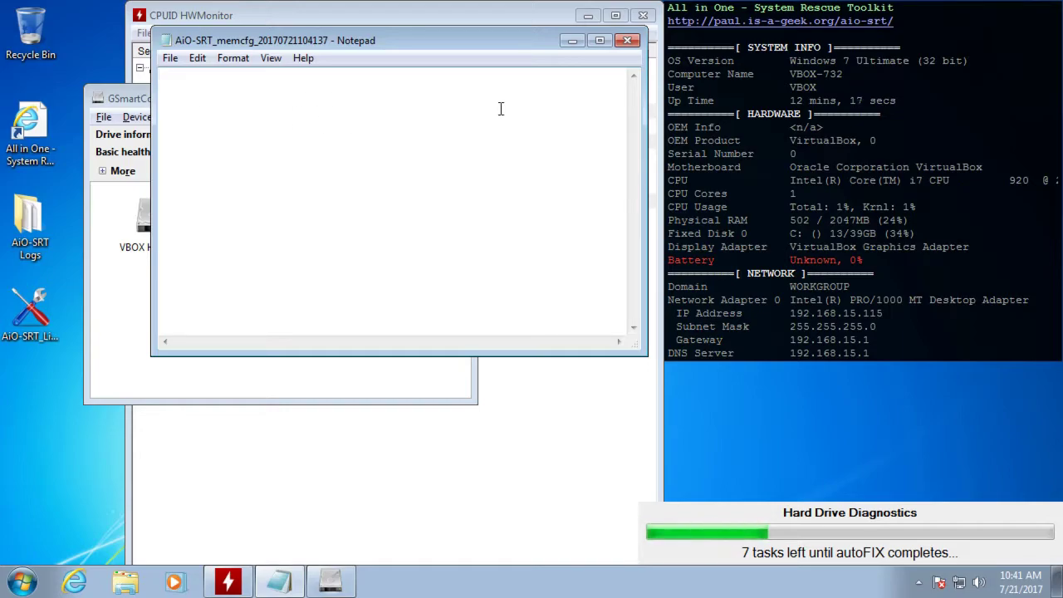
pyautogui.click(627, 40)
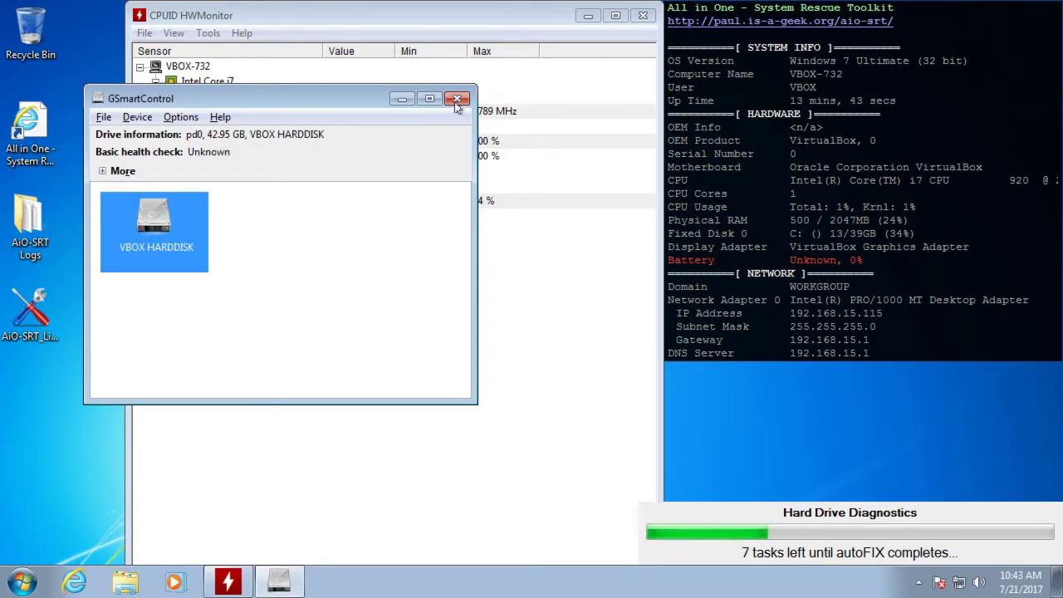
pyautogui.click(456, 100)
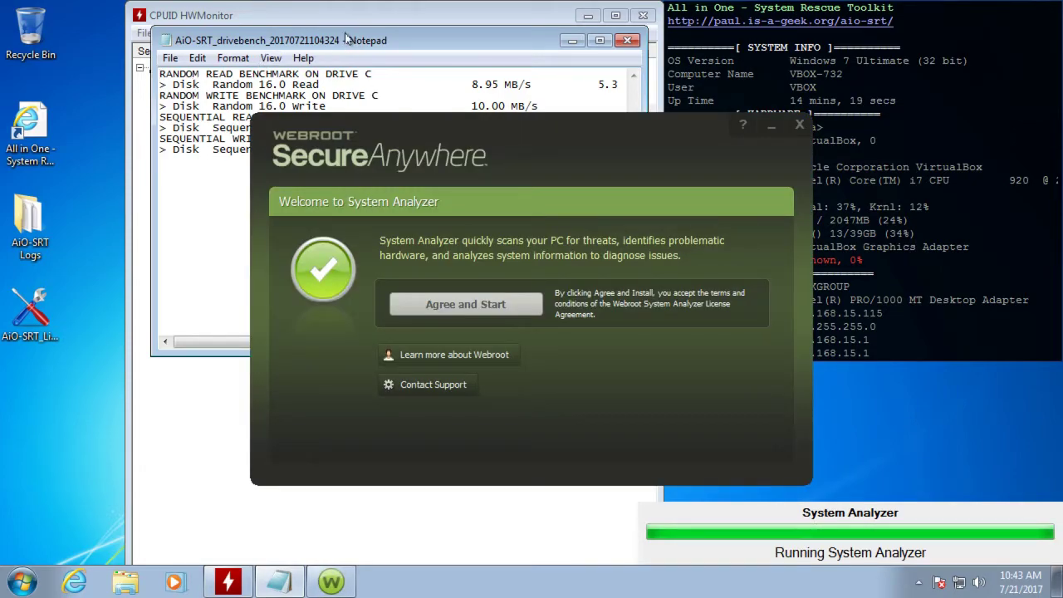
# - Read the drive C benchmark results in Notepad and close the log
pyautogui.click(407, 42)
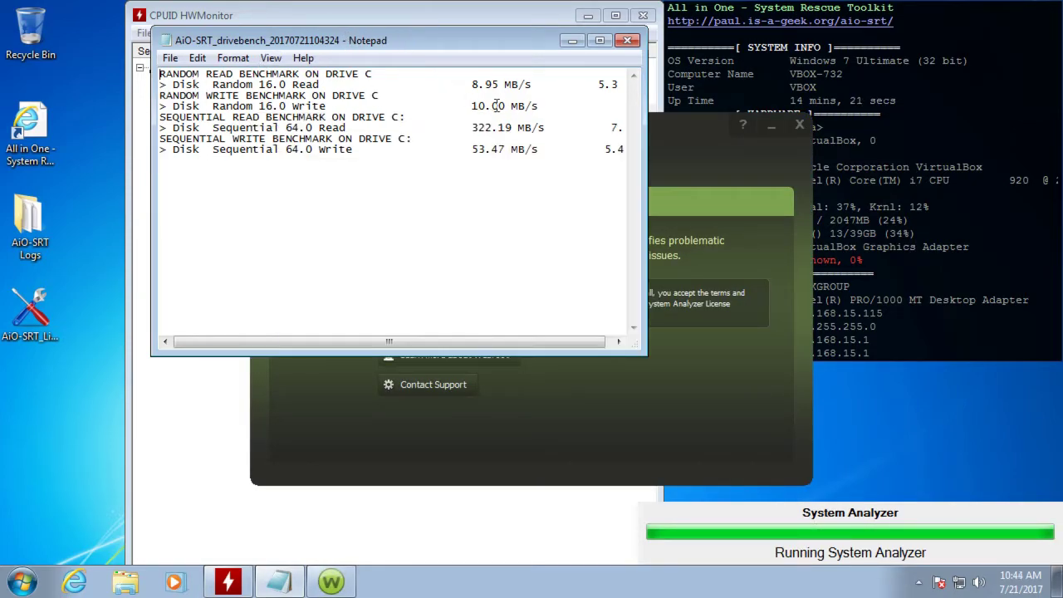
pyautogui.click(629, 42)
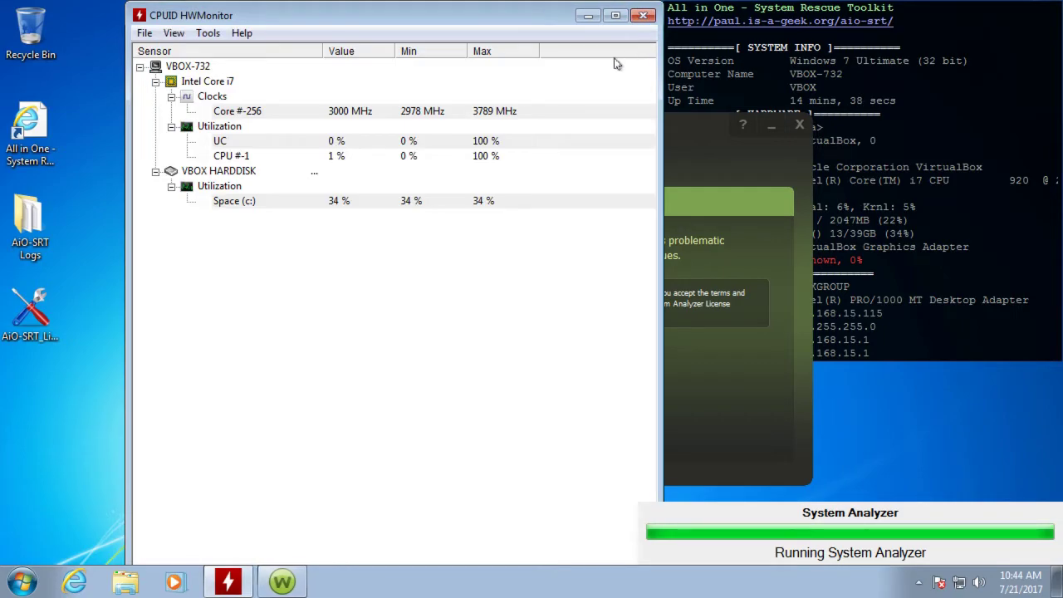
# - Accept the Webroot System Analyzer terms, run its scan and close the results
pyautogui.click(690, 129)
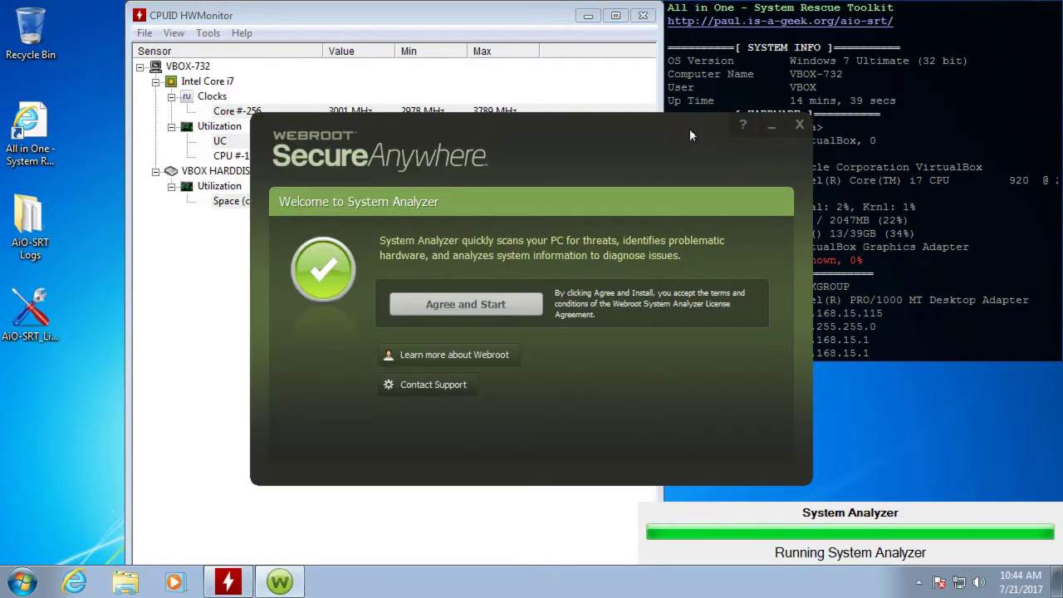
pyautogui.click(461, 307)
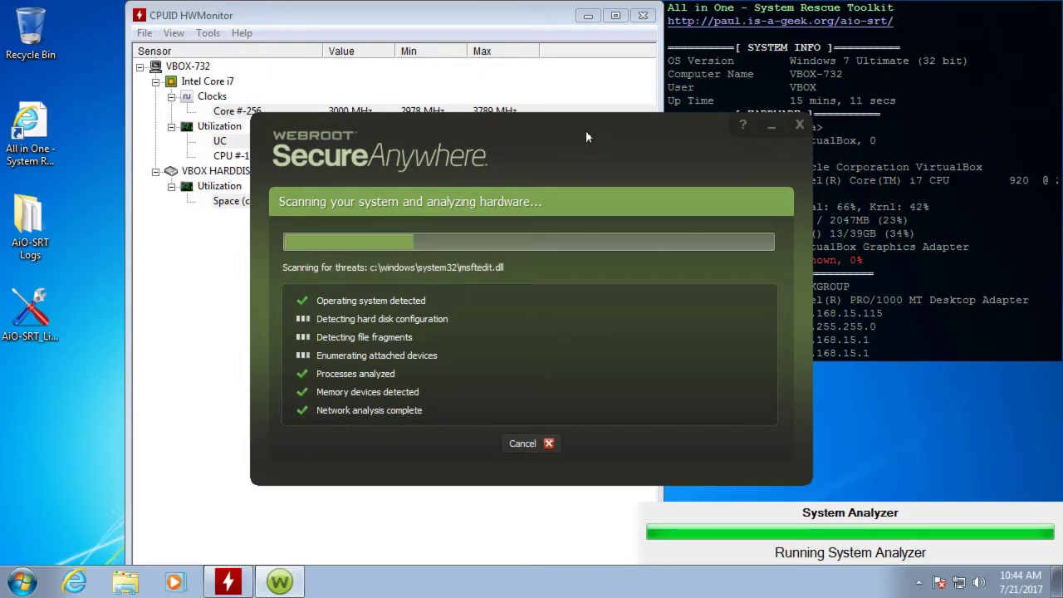
pyautogui.moveTo(597, 122); pyautogui.dragTo(448, 119)
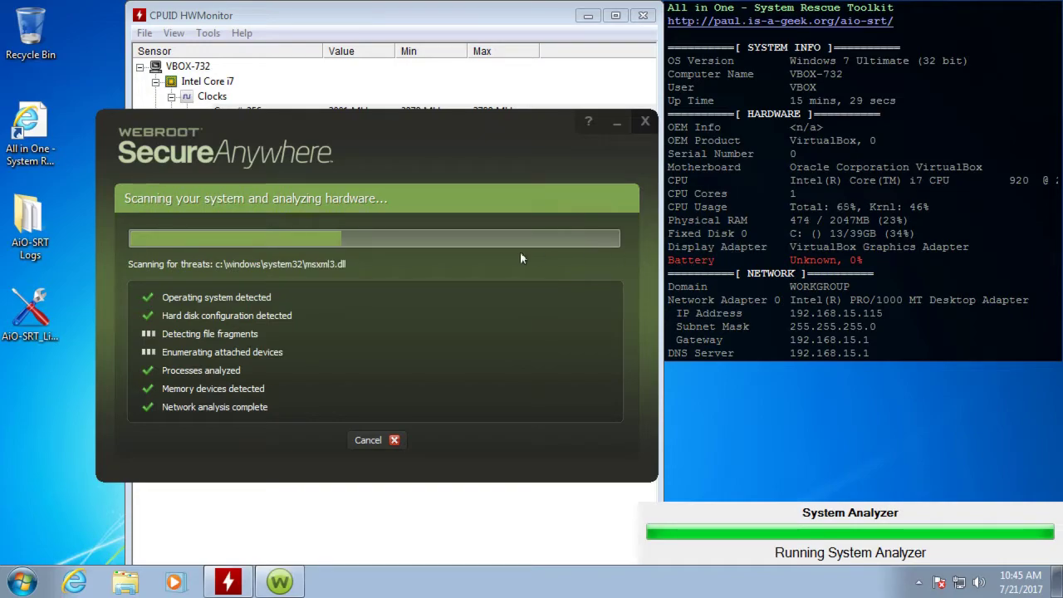
pyautogui.moveTo(346, 126); pyautogui.dragTo(488, 102)
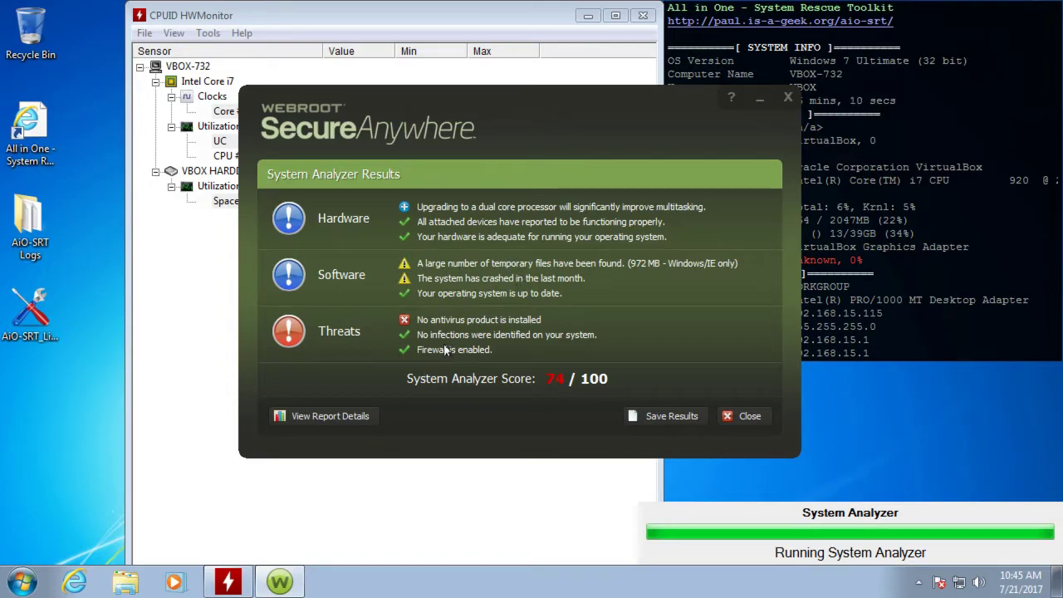
pyautogui.click(746, 418)
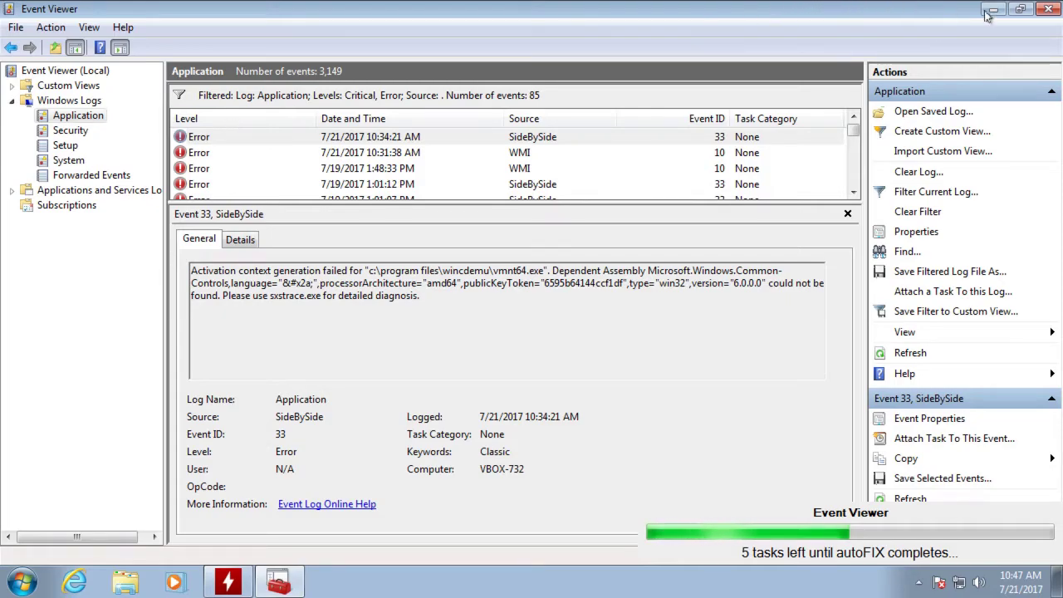
# - Close Event Viewer, and review the Action Center's security and maintenance messages to finish the Windows Security Center task
pyautogui.click(1053, 8)
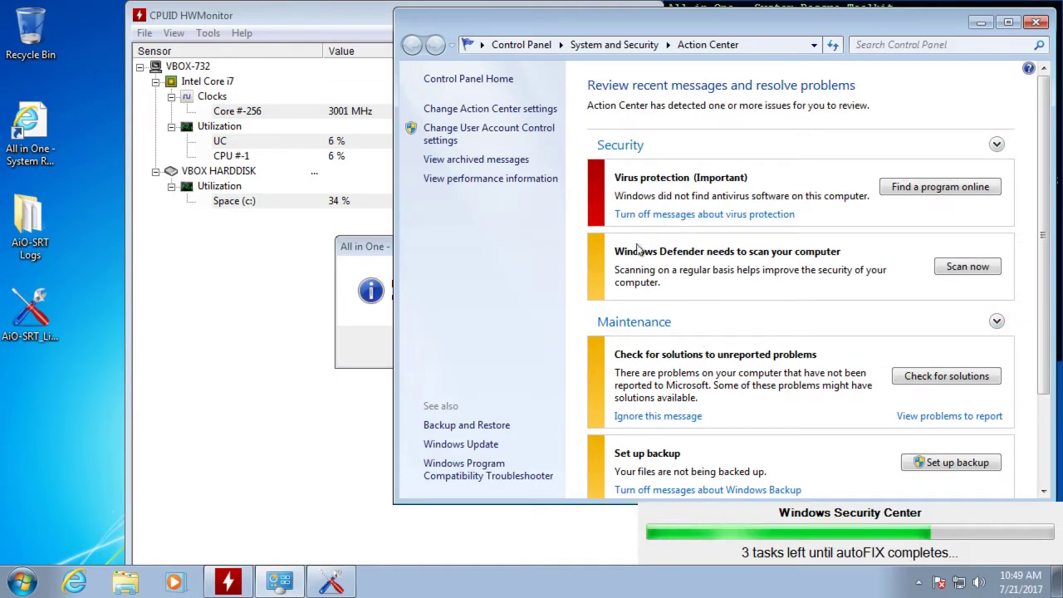
pyautogui.scroll(-3, 704, 332)
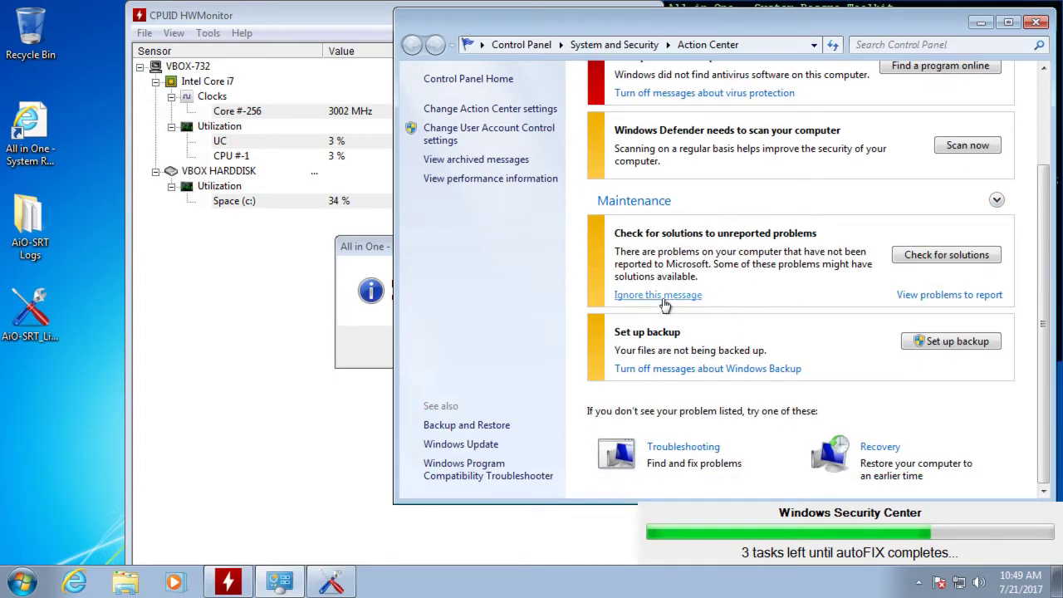
pyautogui.scroll(3, 689, 308)
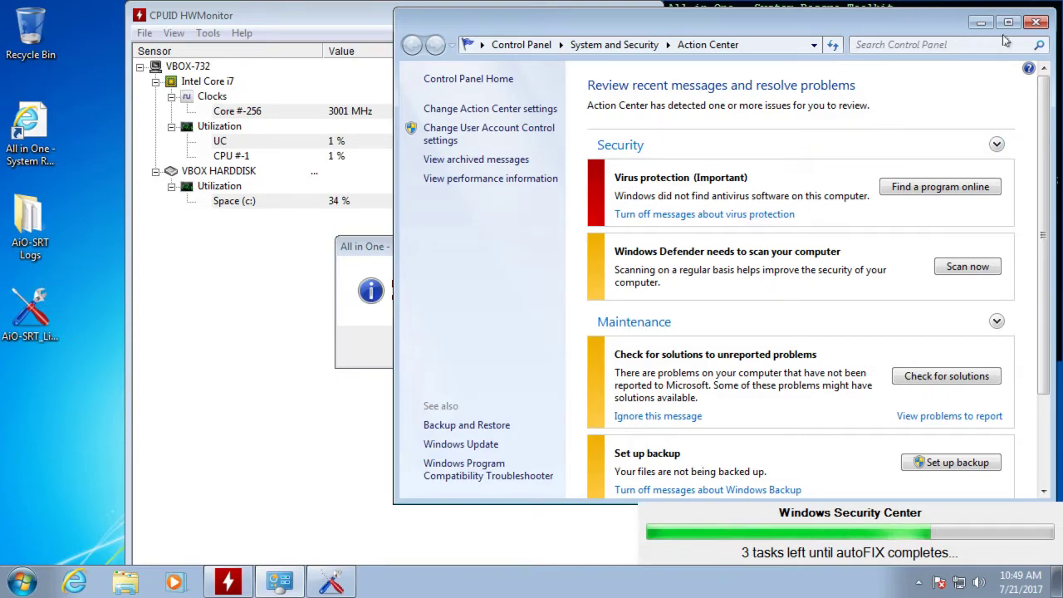
pyautogui.click(1036, 23)
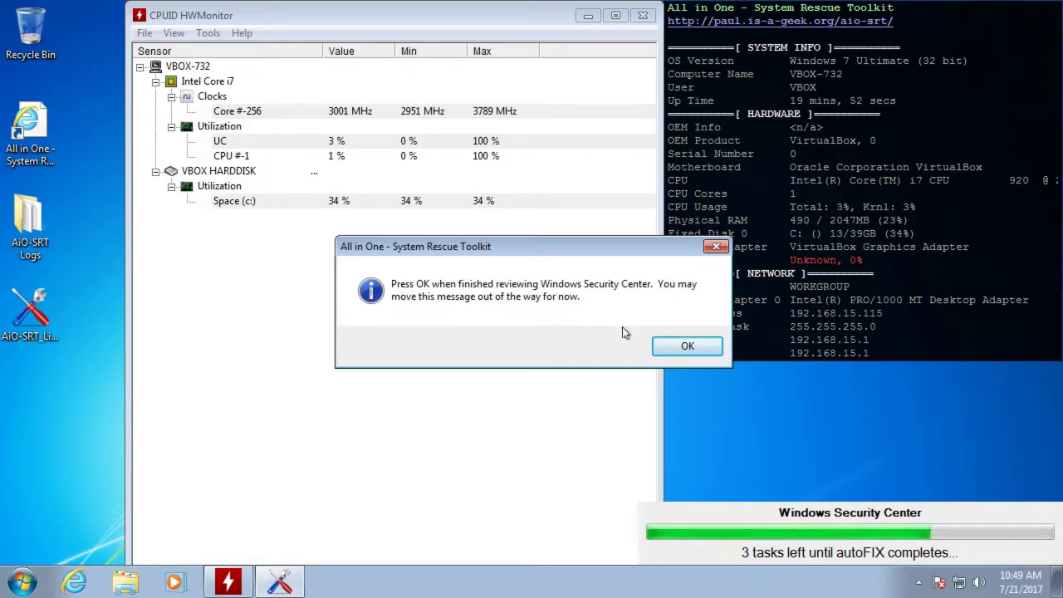
pyautogui.click(688, 348)
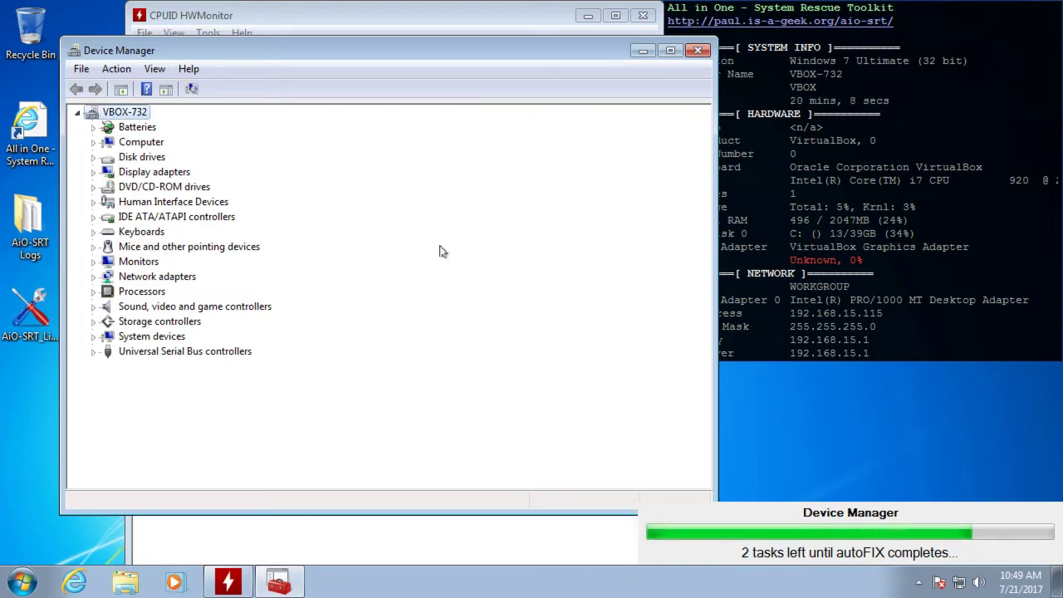
# - Close Device Manager and Autoruns to finish the remaining autoFIX tasks, and acknowledge the completion message
pyautogui.click(699, 51)
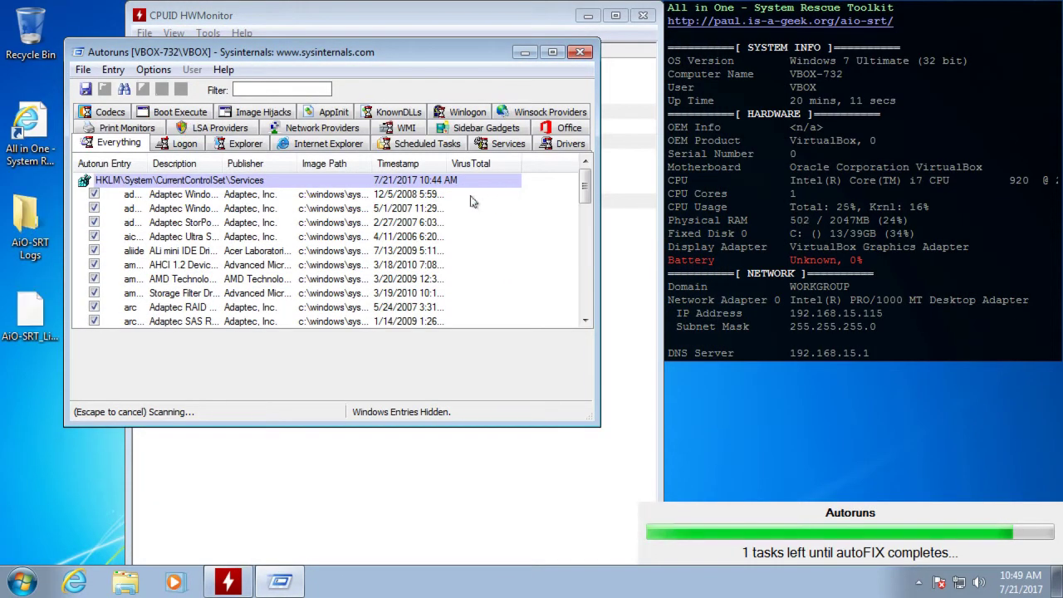
pyautogui.moveTo(422, 59); pyautogui.dragTo(417, 55)
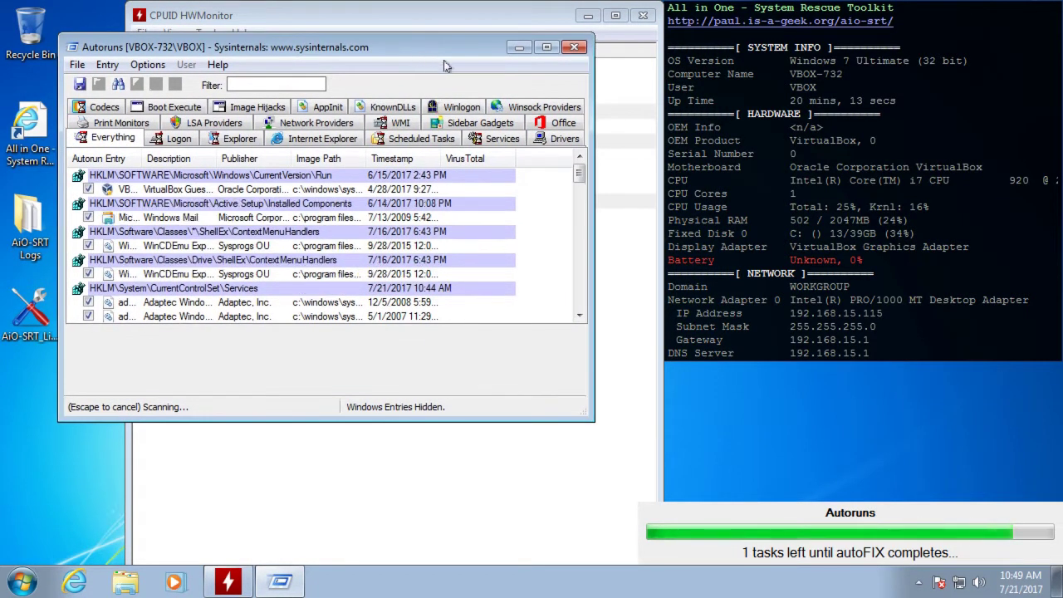
pyautogui.click(546, 48)
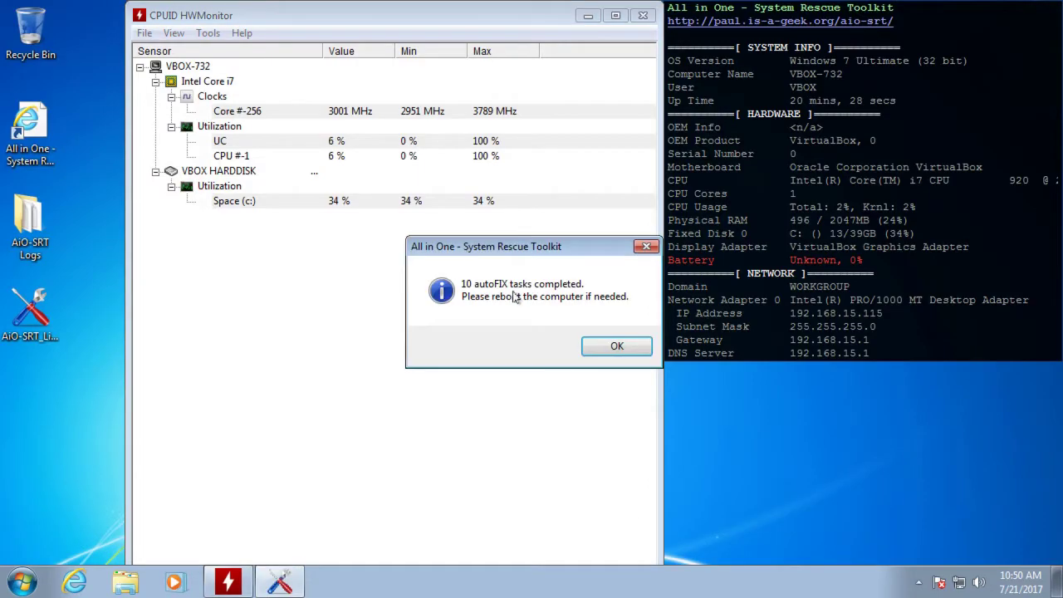
pyautogui.click(607, 344)
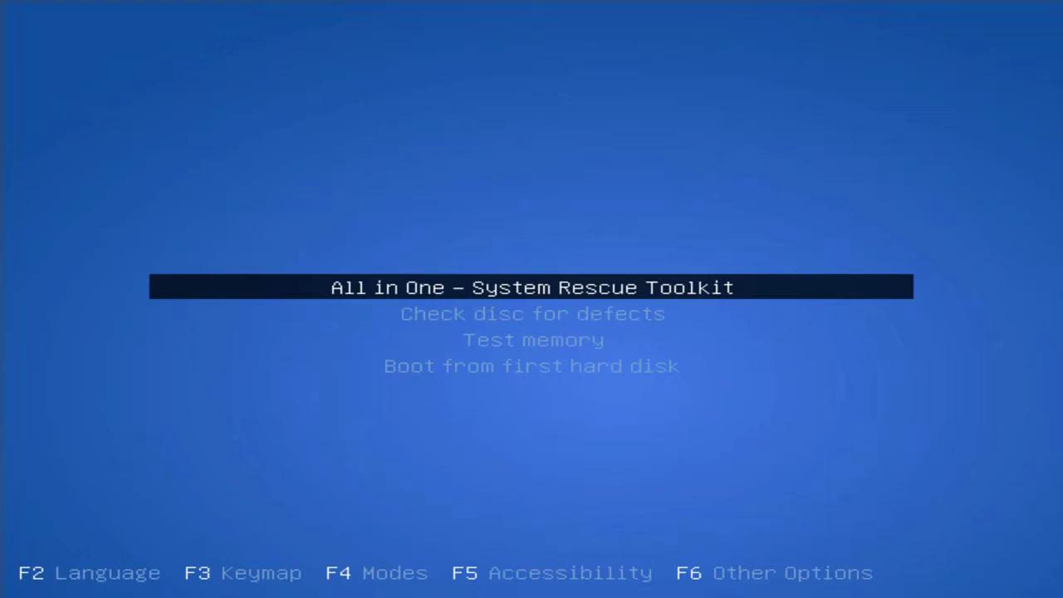
# - Run the memory test from the rescue disc's boot menu
pyautogui.press('Down')
pyautogui.press('Down')
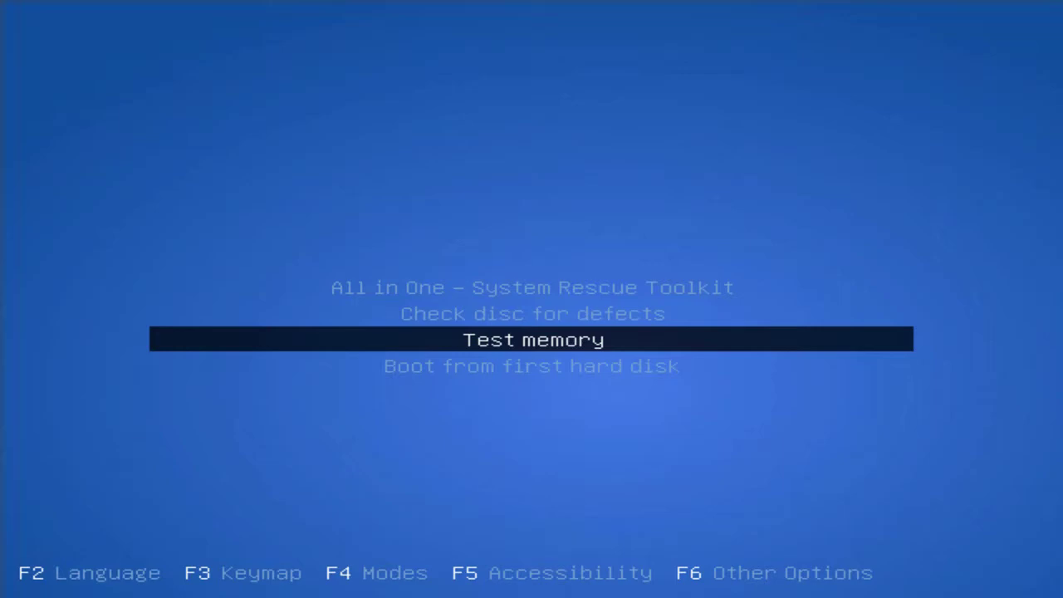
pyautogui.press('Return')
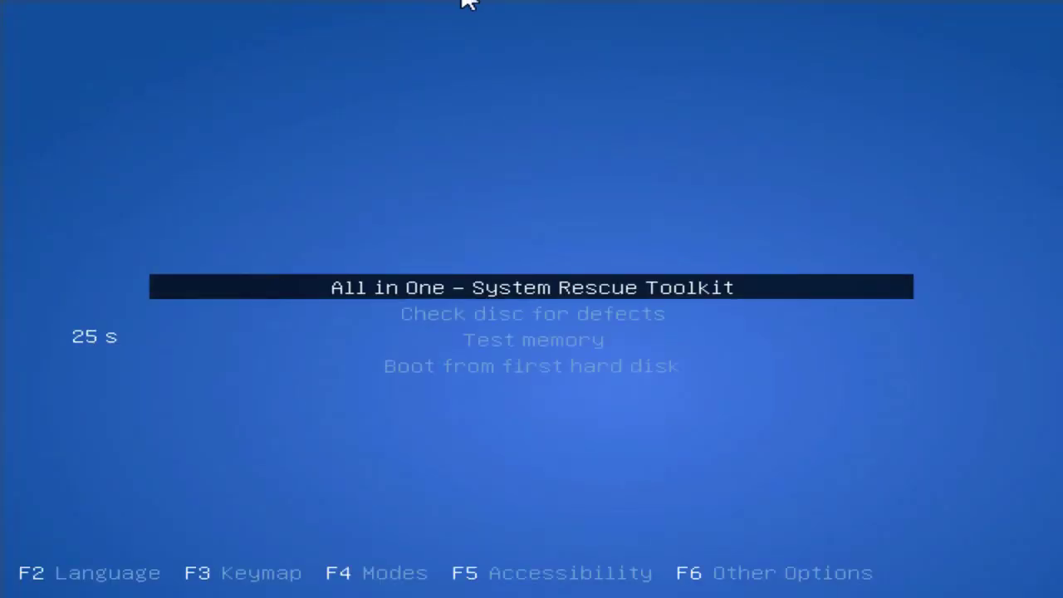
# - Boot into the All in One - System Rescue Toolkit live desktop and close the EULA.txt window
pyautogui.press('Return')
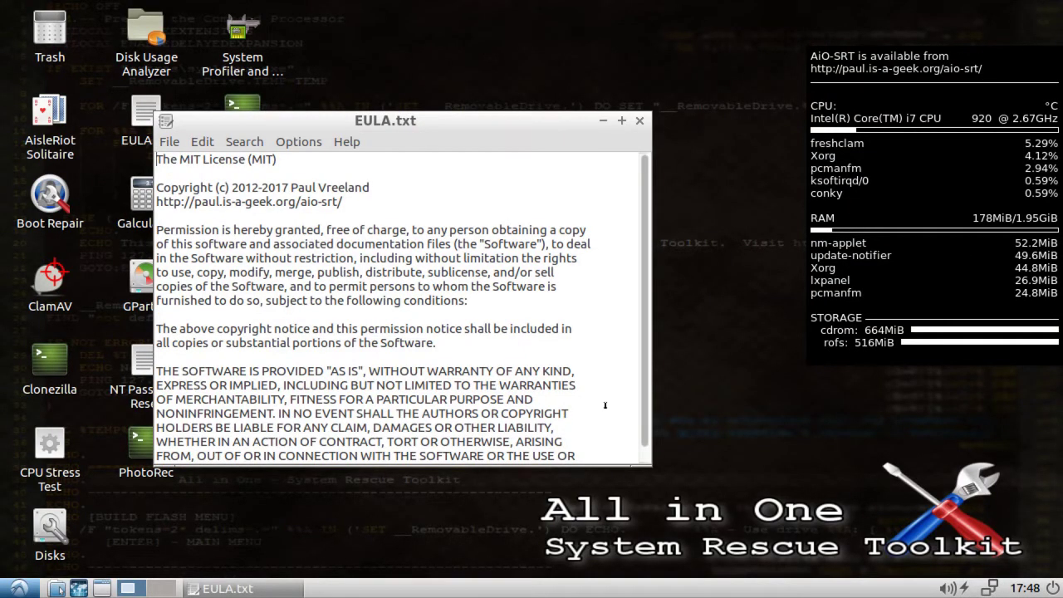
pyautogui.click(640, 121)
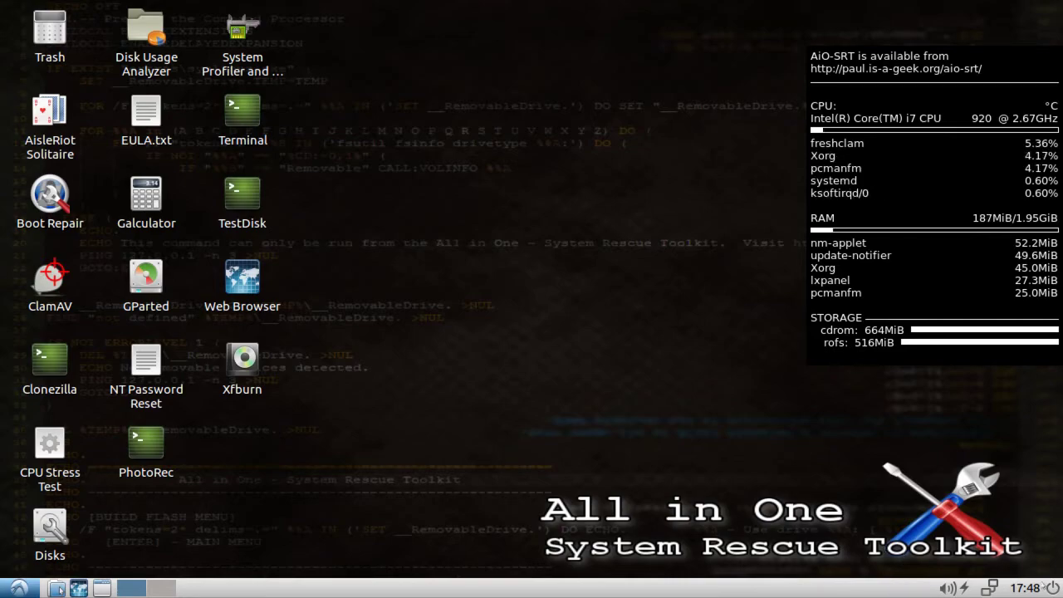
# - Add the Temperature Monitor plugin to the desktop panel and close the panel preferences
pyautogui.rightClick(908, 590)
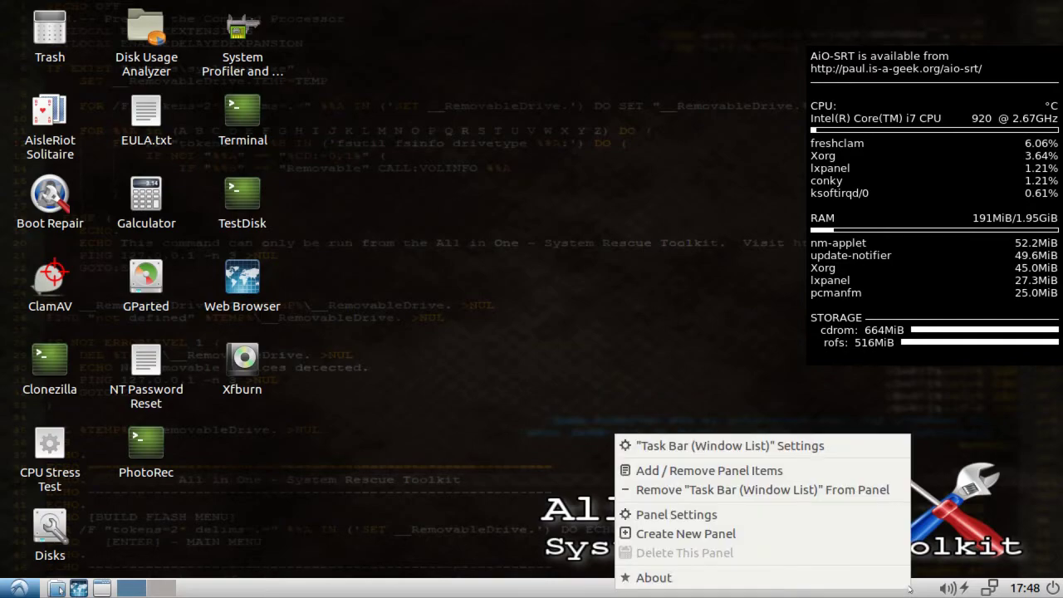
pyautogui.click(717, 470)
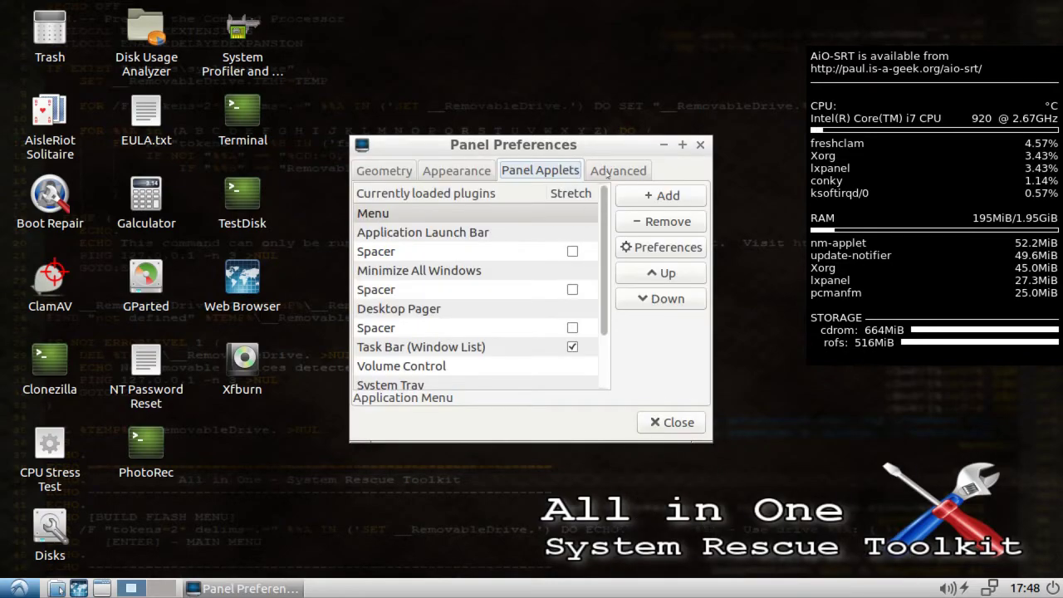
pyautogui.click(635, 190)
pyautogui.scroll(-5, 581, 282)
pyautogui.click(509, 400)
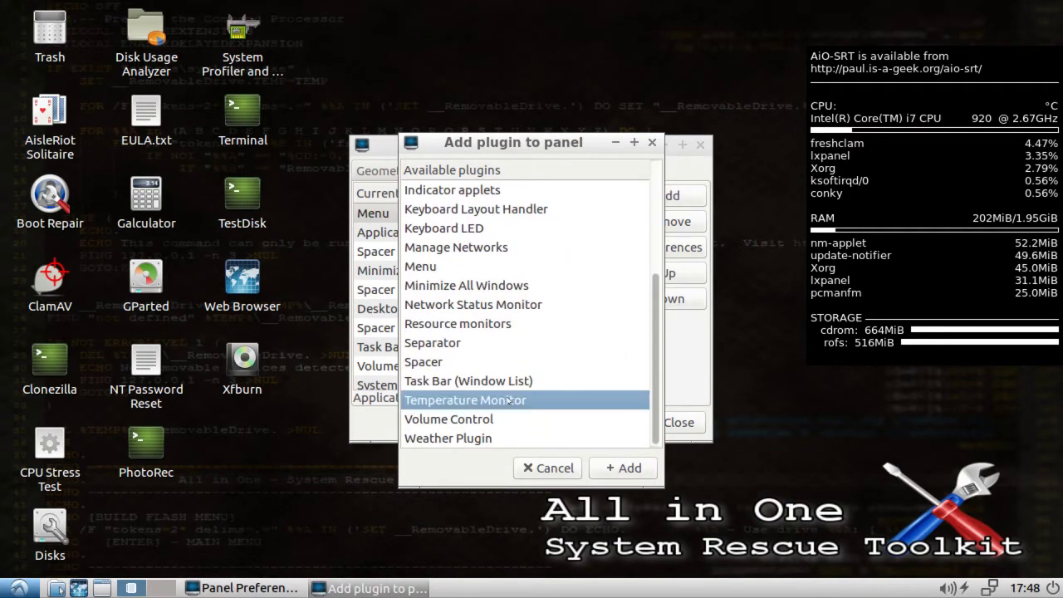
pyautogui.click(615, 467)
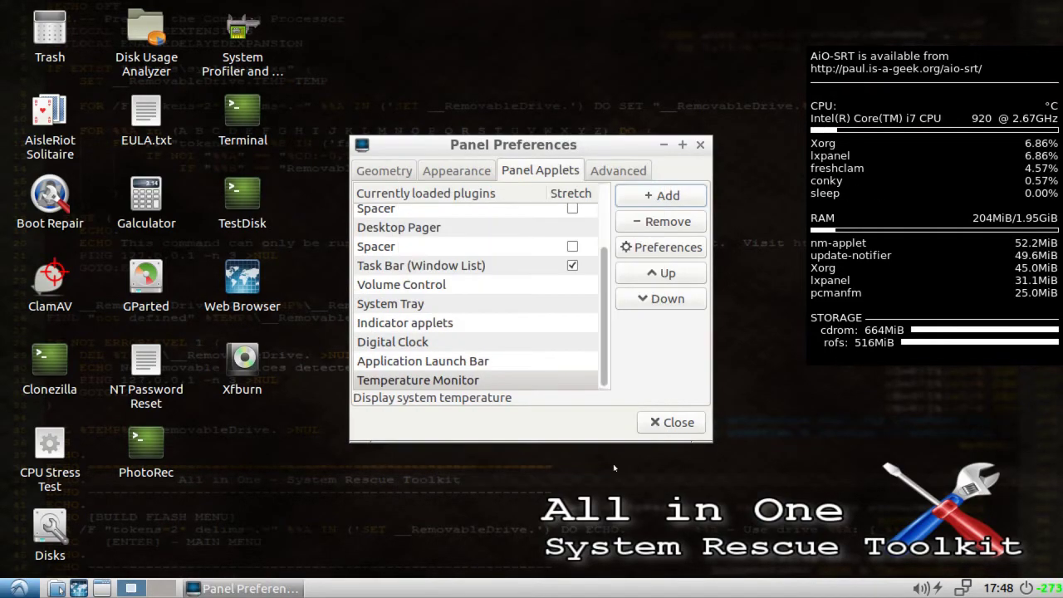
pyautogui.click(671, 422)
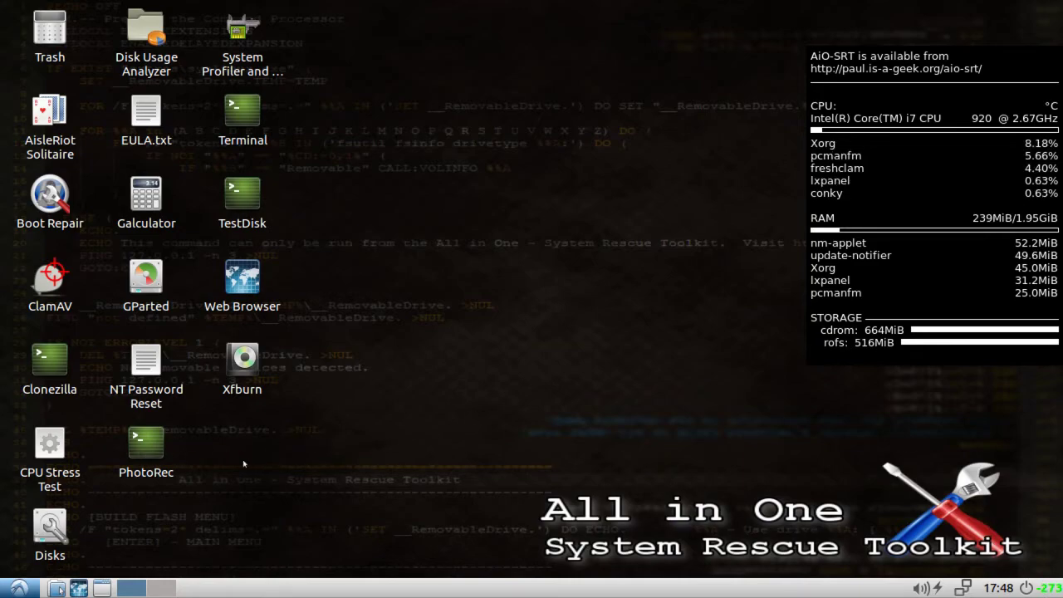
# - Run the CPU Stress Test, check the processor load, and close its terminal to stop it
pyautogui.doubleClick(45, 445)
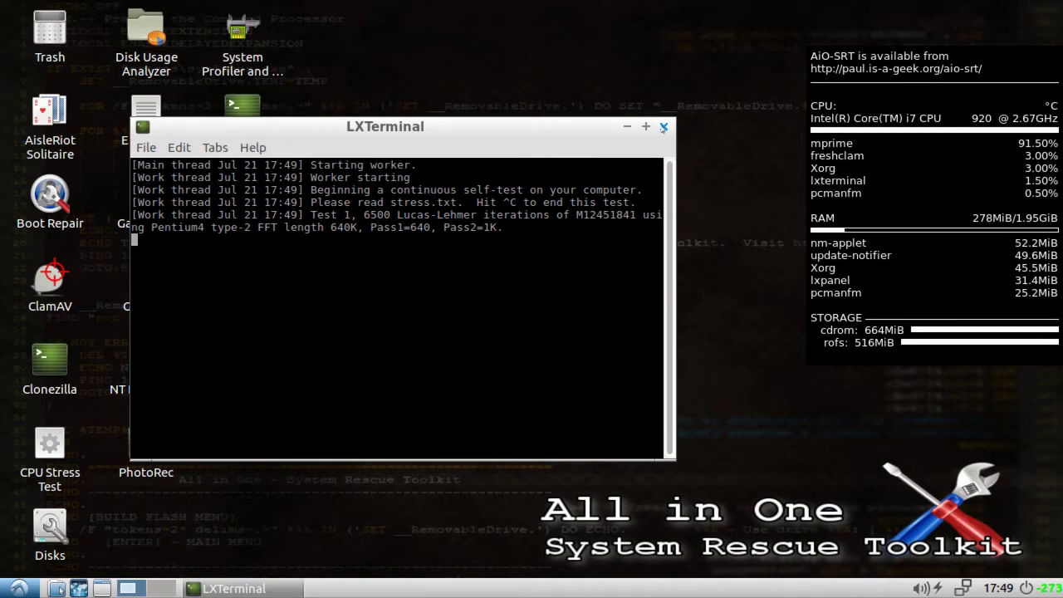
pyautogui.click(663, 126)
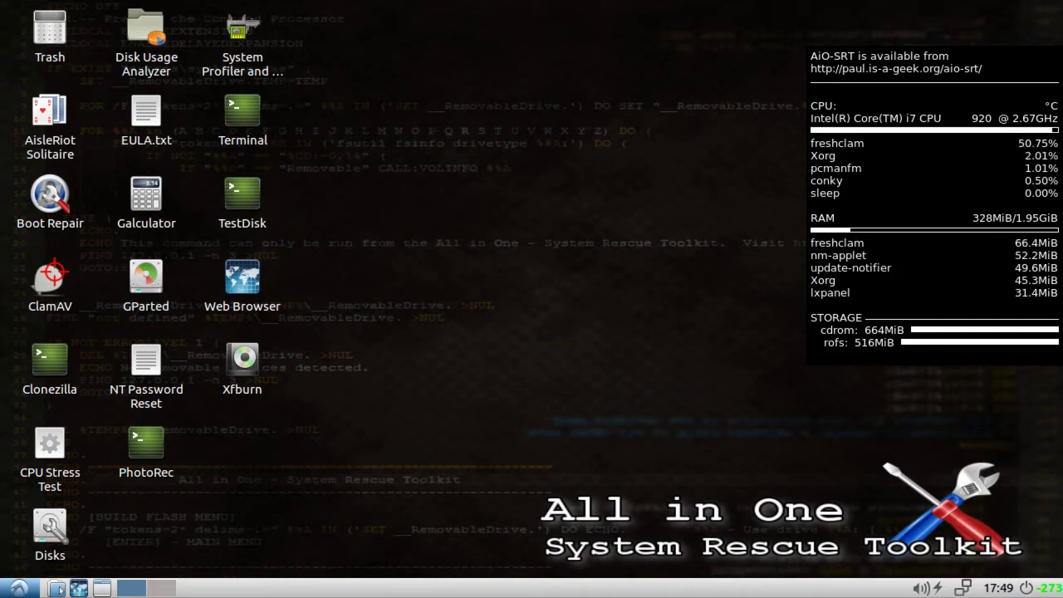
# - Review the hard disk's details and available drive operations, such as Create Disk Image, in Disks, and close it
pyautogui.click(48, 526)
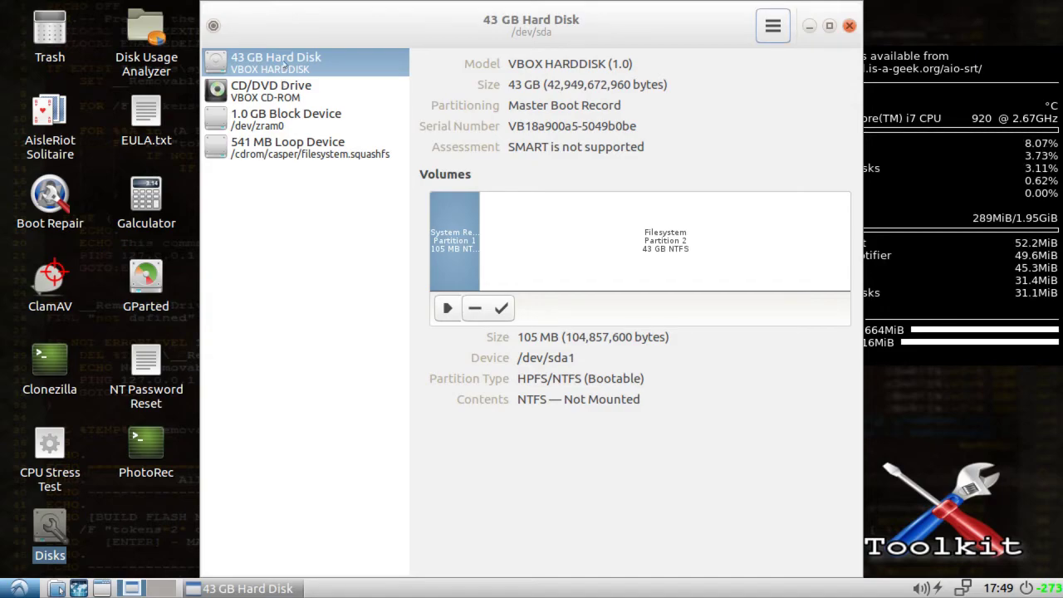
pyautogui.click(780, 29)
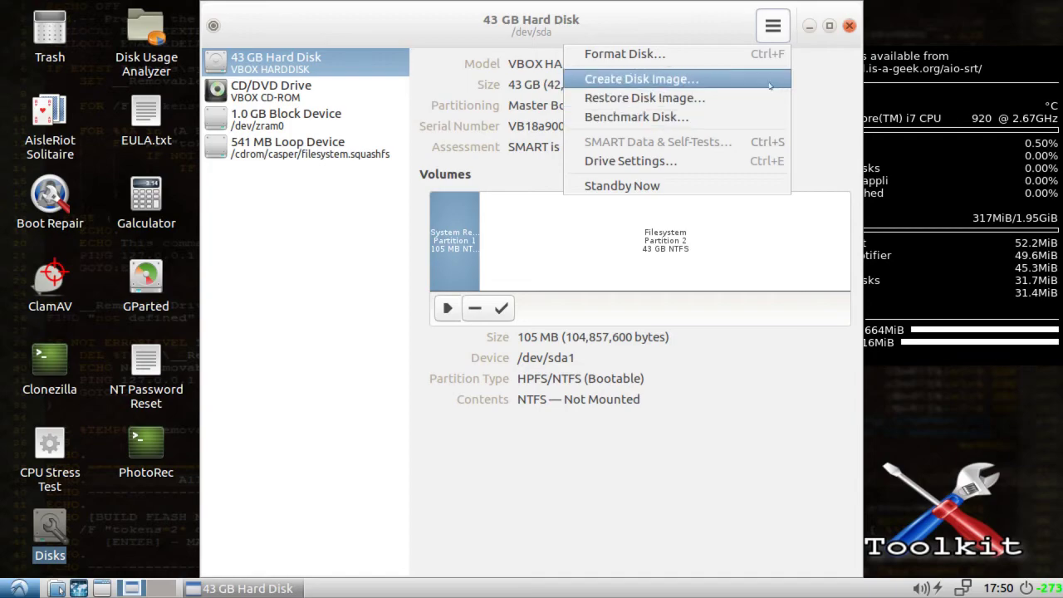
pyautogui.click(849, 26)
pyautogui.click(849, 26)
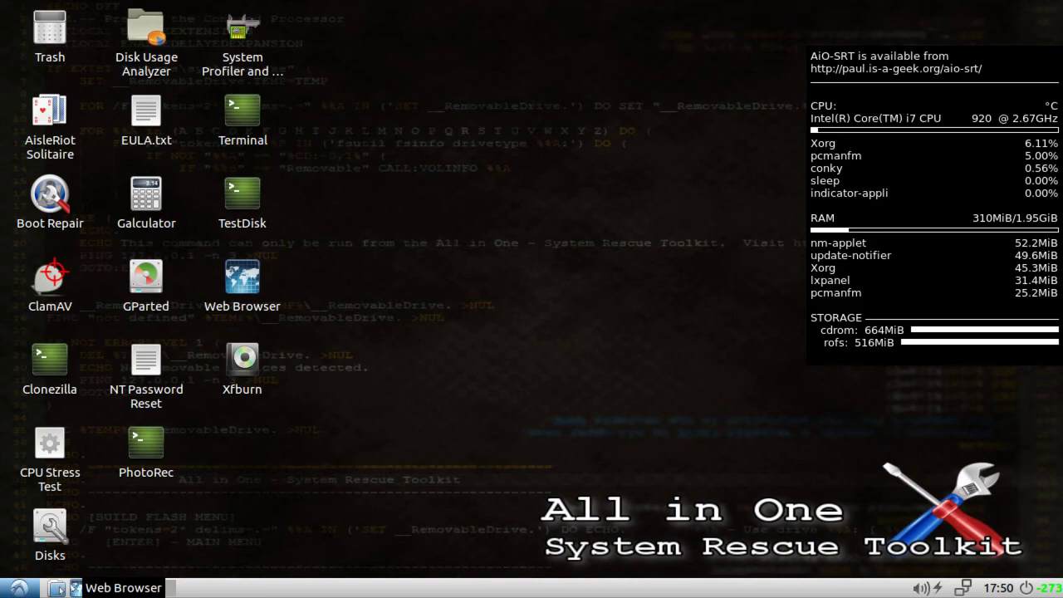
# - Open the toolkit's website in the web browser and show it full screen
pyautogui.click(244, 279)
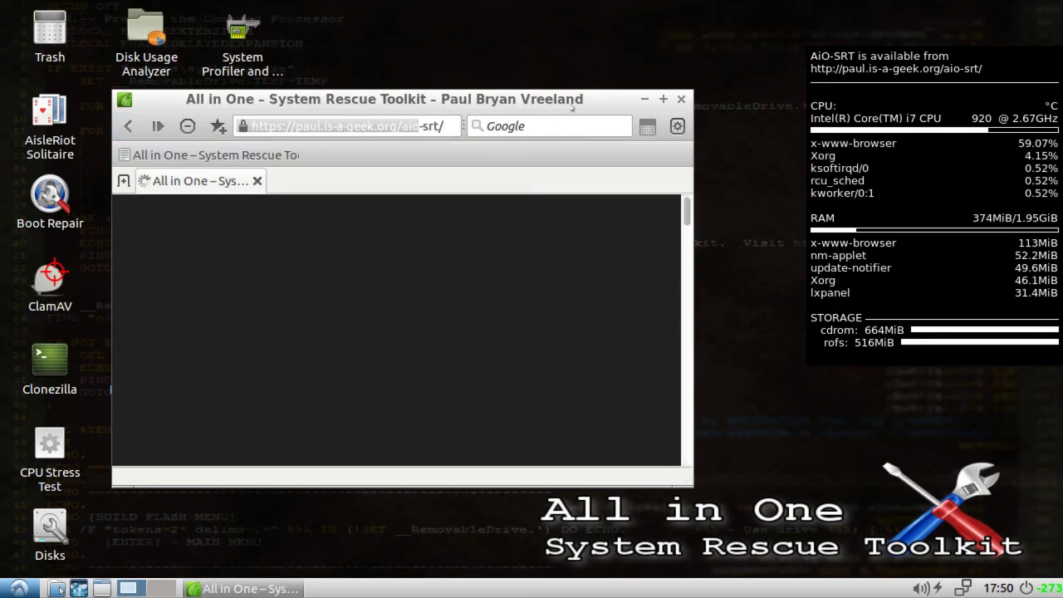
pyautogui.press('F11')
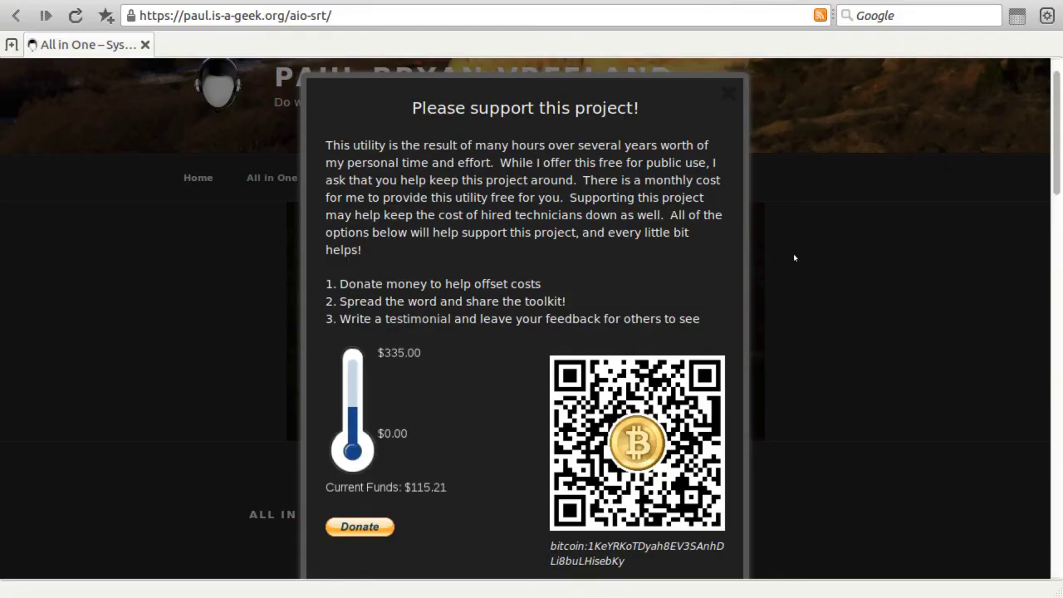